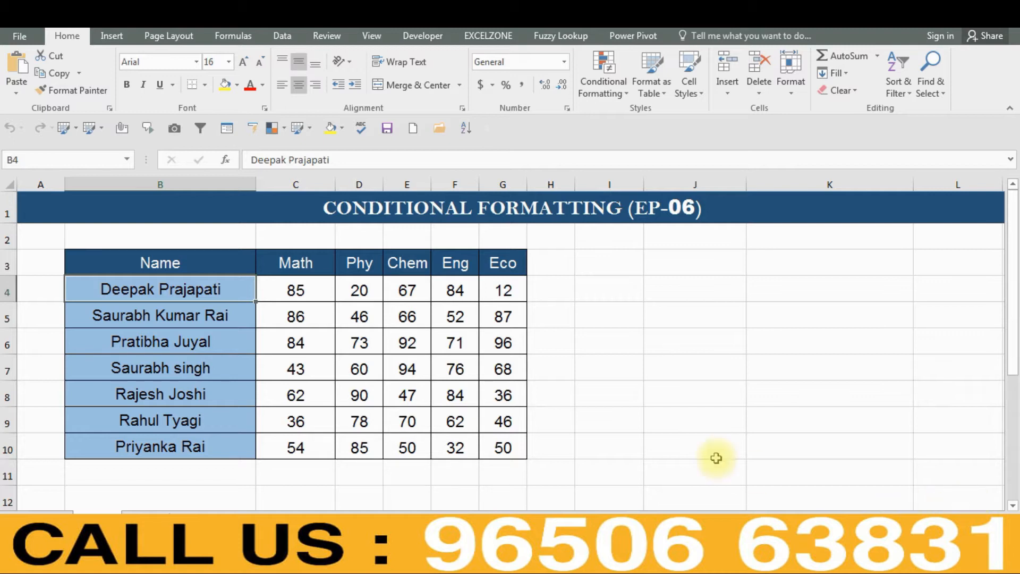
pyautogui.moveTo(459, 343); pyautogui.dragTo(504, 317)
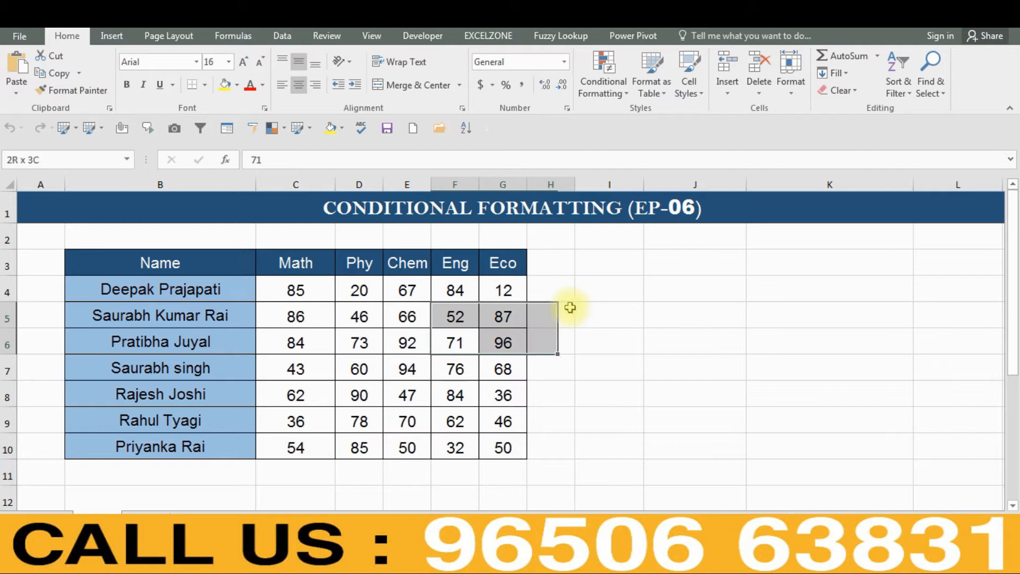
pyautogui.click(588, 296)
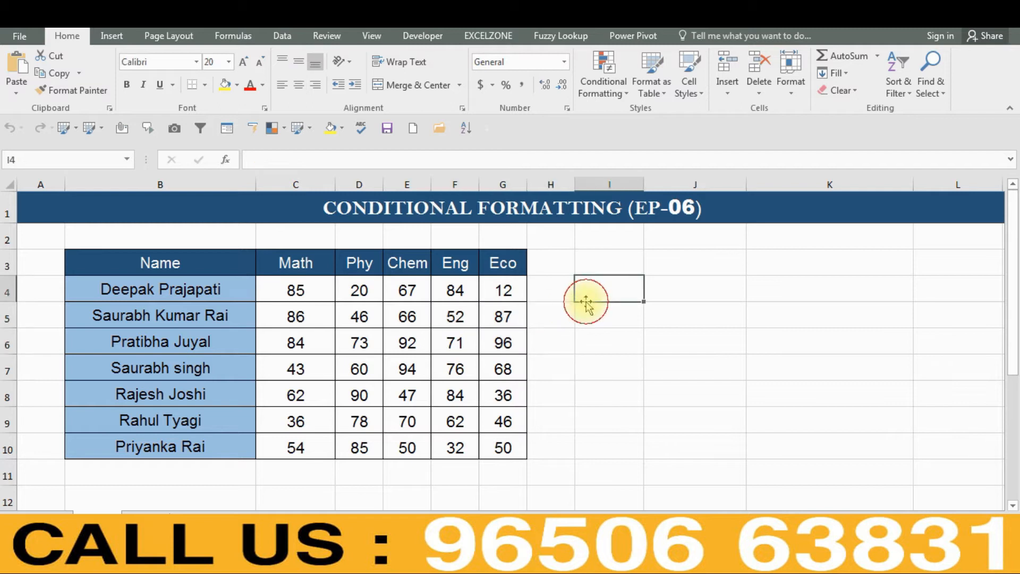
pyautogui.click(656, 338)
pyautogui.click(643, 378)
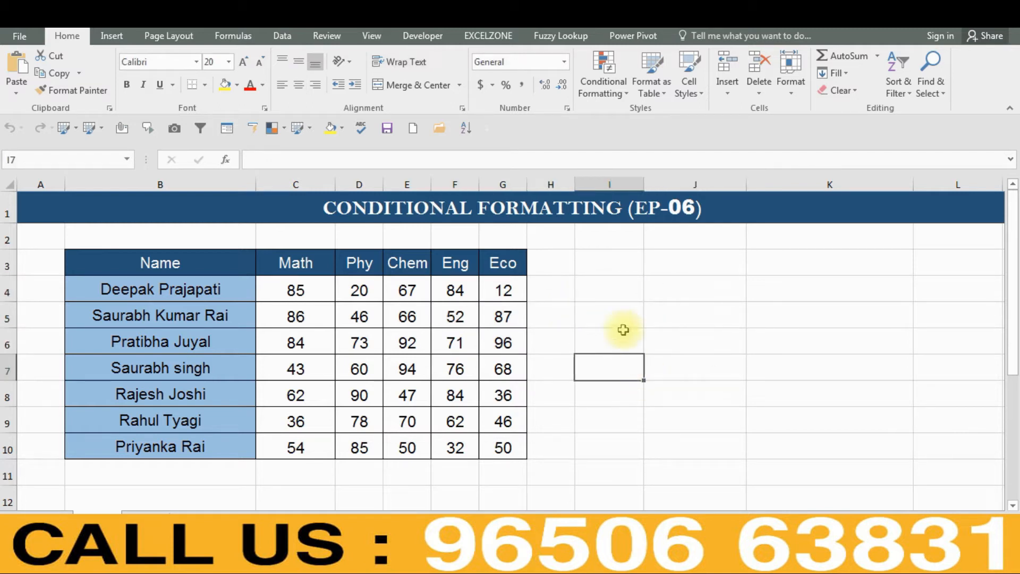
pyautogui.click(619, 317)
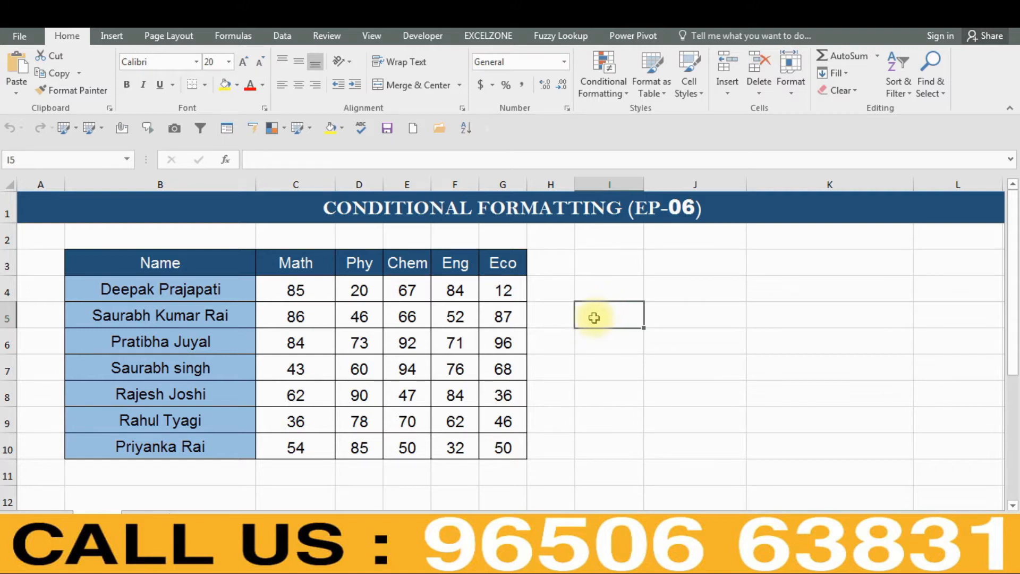
pyautogui.click(296, 289)
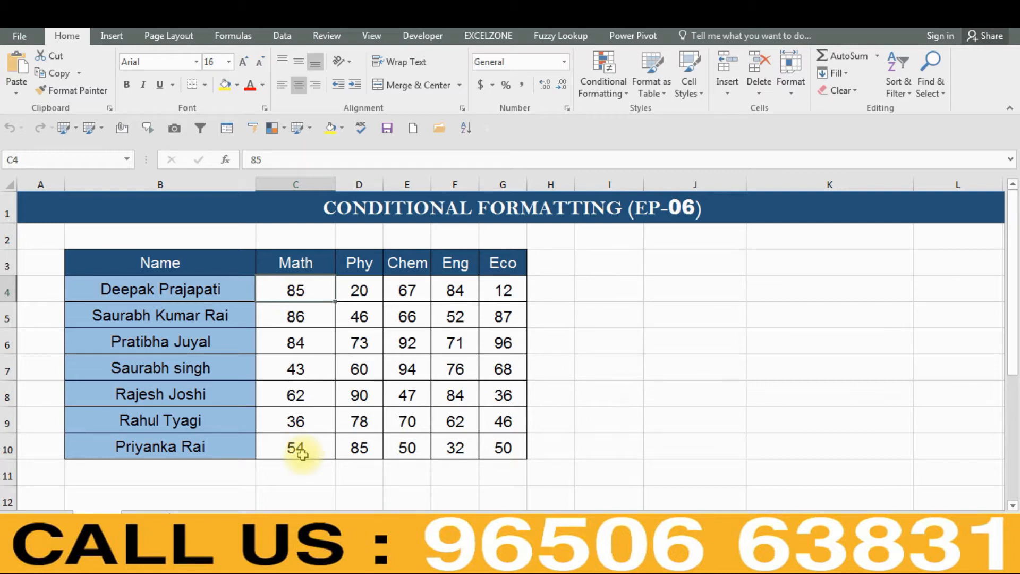
pyautogui.click(300, 373)
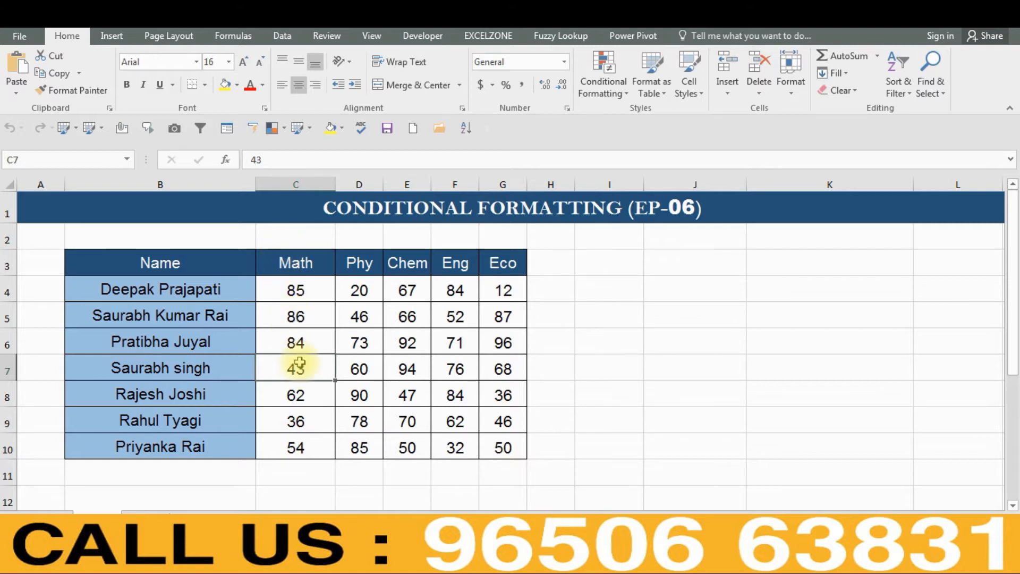
# Select the Math marks of all seven students in C4:C10
pyautogui.click(295, 288)
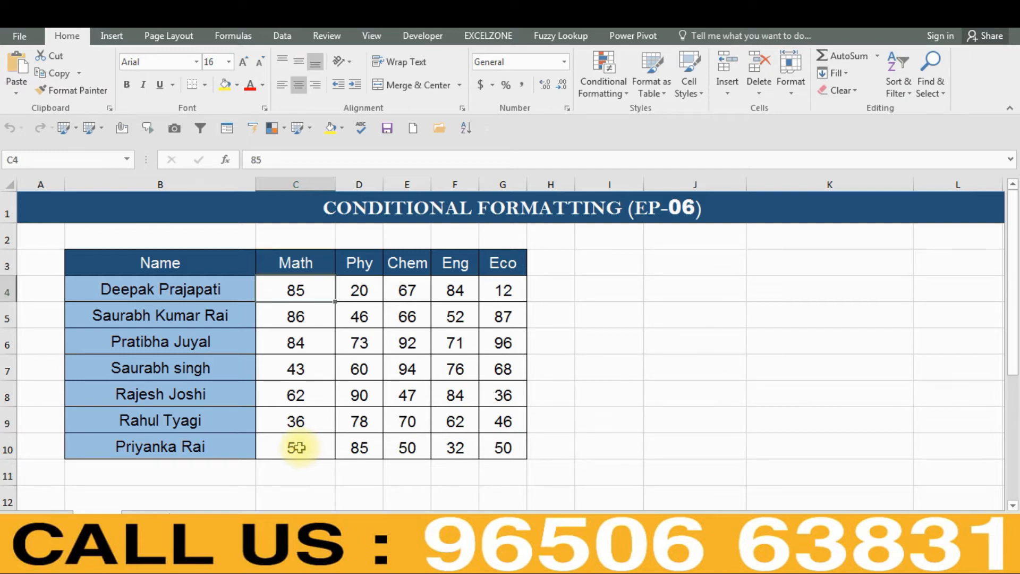
pyautogui.hotkey('shift', 'Down')
pyautogui.hotkey('shift', 'Down')
pyautogui.hotkey('shift', 'Down')
pyautogui.hotkey('shift', 'Down')
pyautogui.hotkey('shift', 'Down')
pyautogui.hotkey('shift', 'Down')
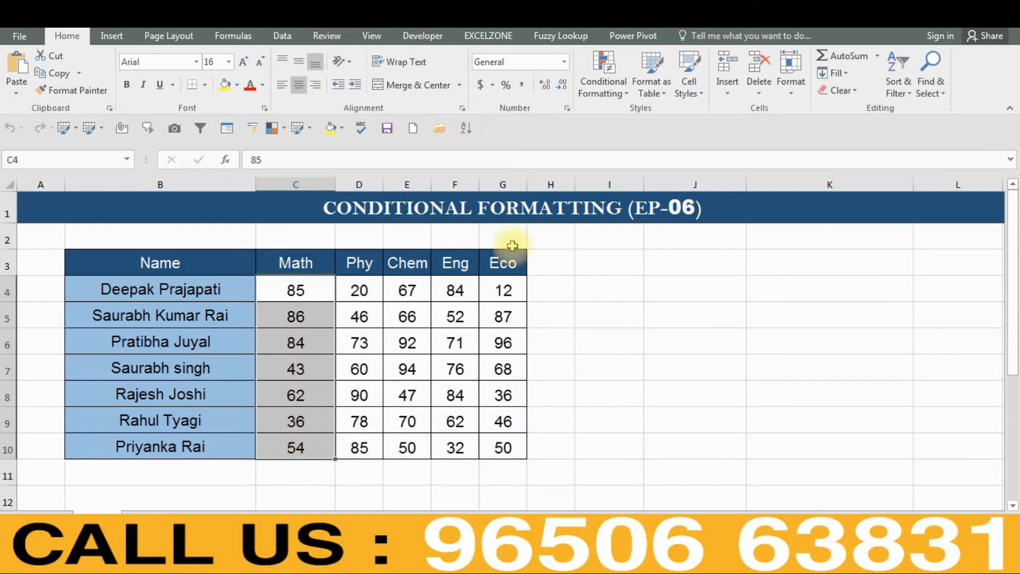
# Highlight the selected Math marks greater than 85 using Green Fill with Dark Green Text
pyautogui.click(628, 101)
pyautogui.moveTo(628, 123)
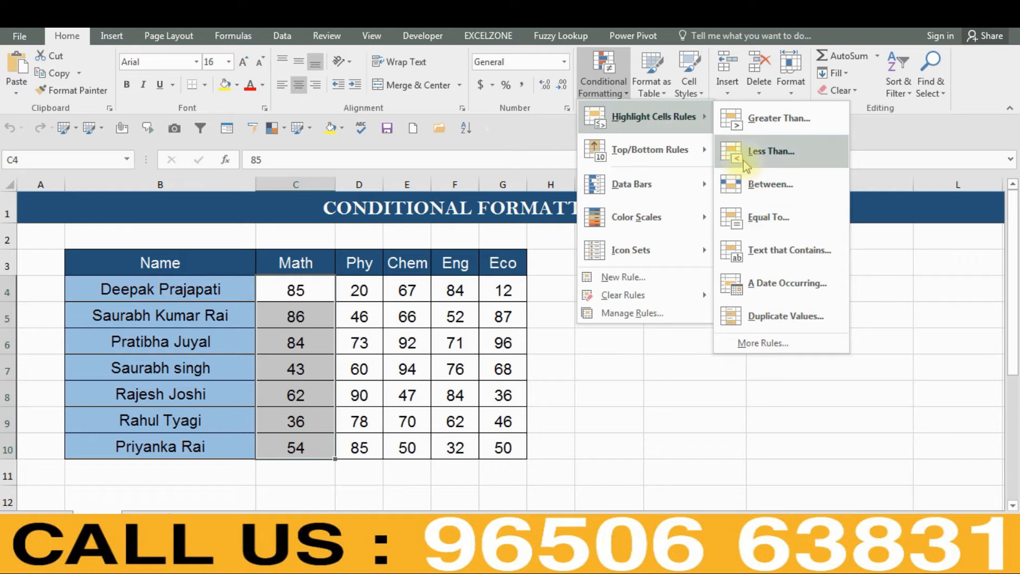
pyautogui.click(754, 119)
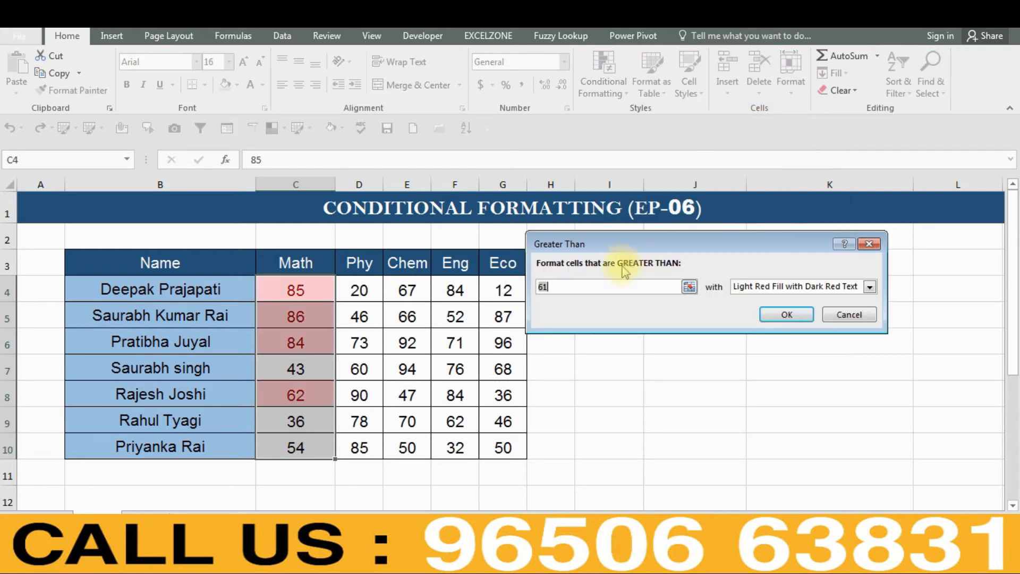
pyautogui.click(591, 287)
pyautogui.press('BackSpace')
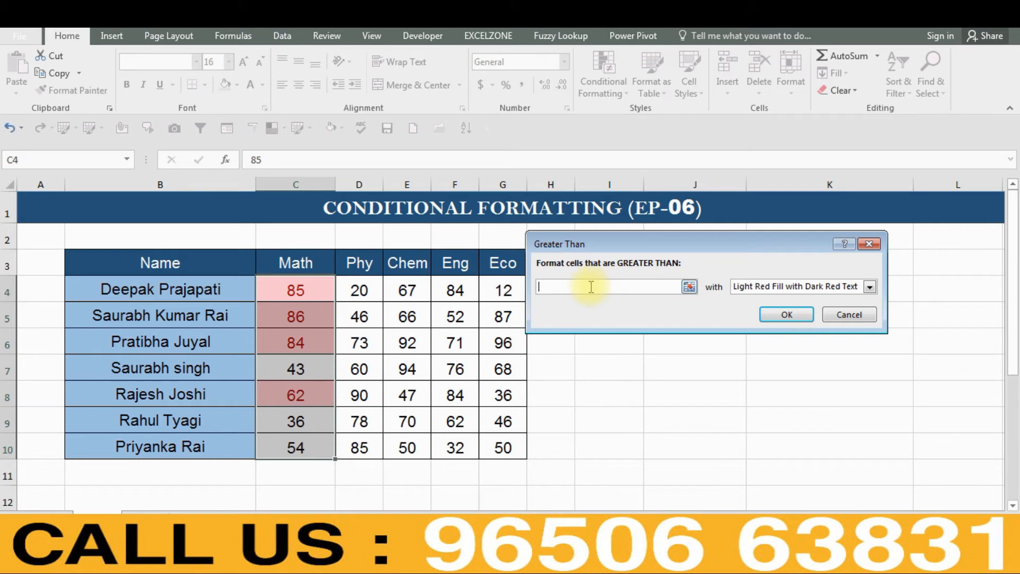
pyautogui.write('85')
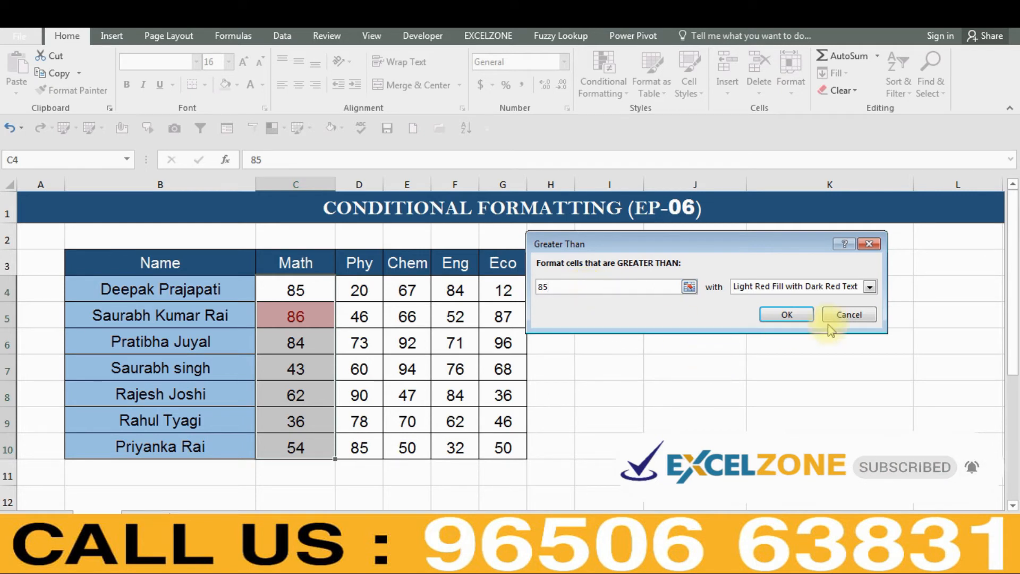
pyautogui.click(869, 287)
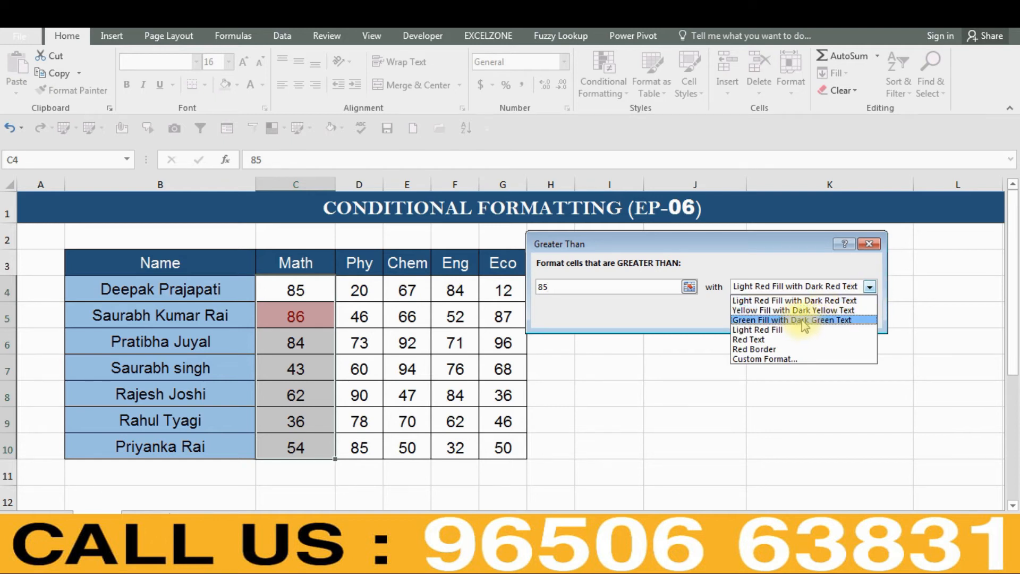
pyautogui.click(833, 321)
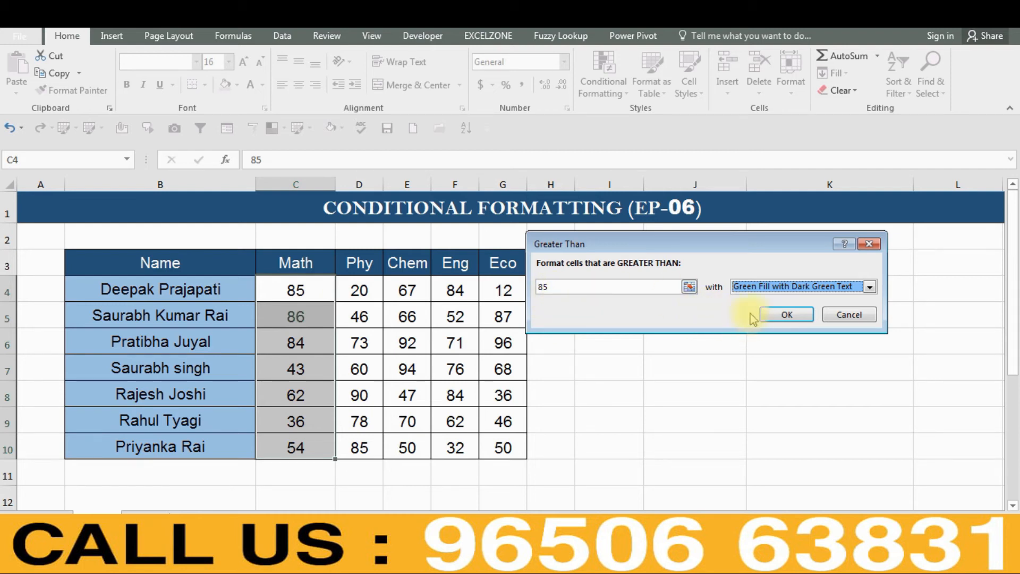
pyautogui.click(784, 317)
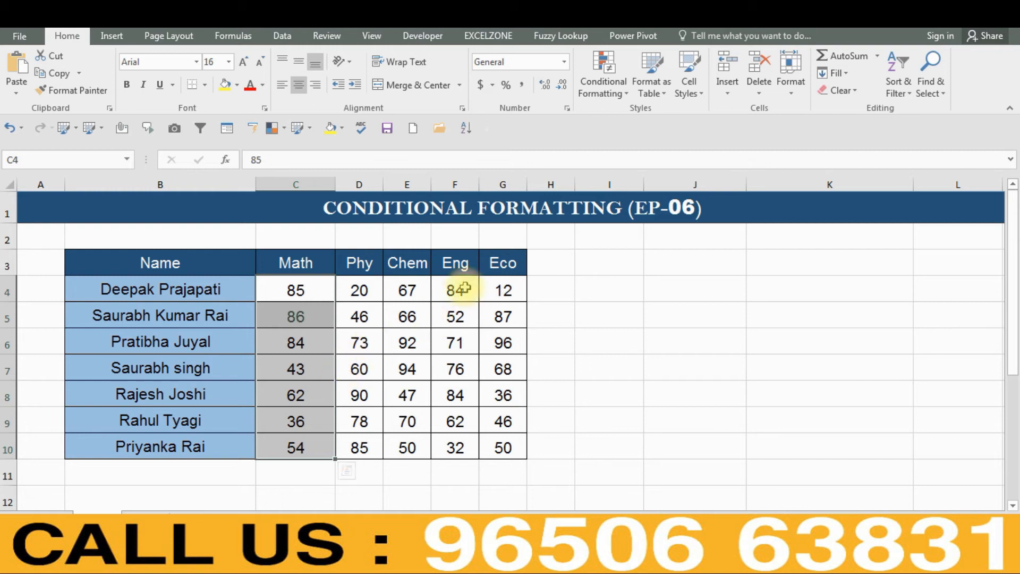
pyautogui.click(628, 97)
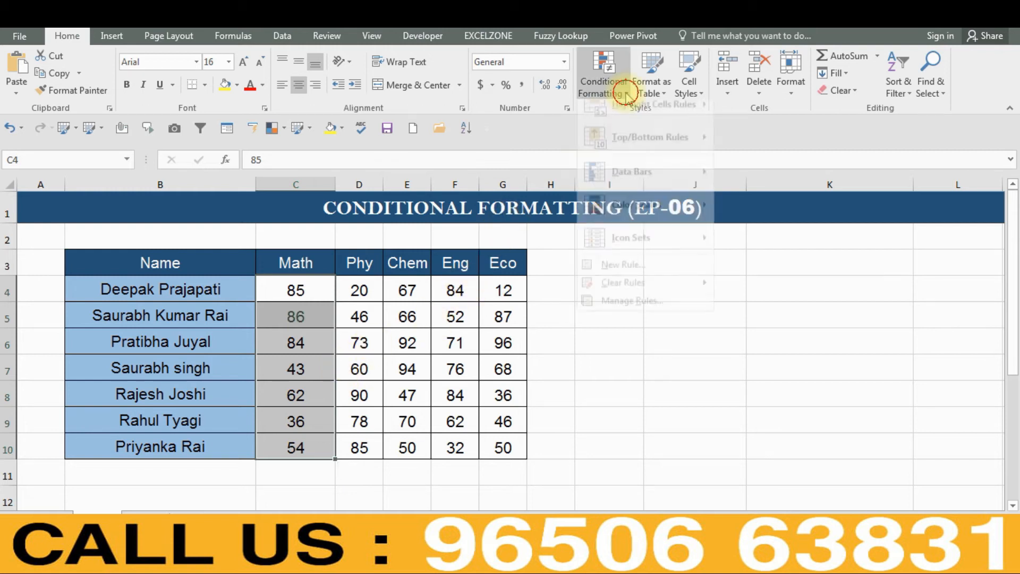
pyautogui.moveTo(649, 116)
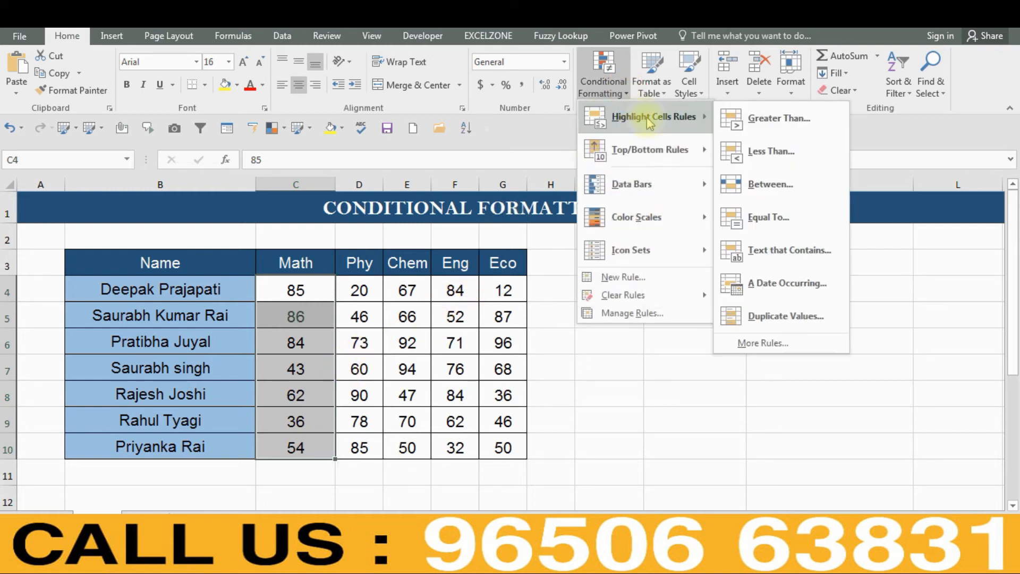
pyautogui.click(742, 126)
pyautogui.press('BackSpace')
pyautogui.write('80')
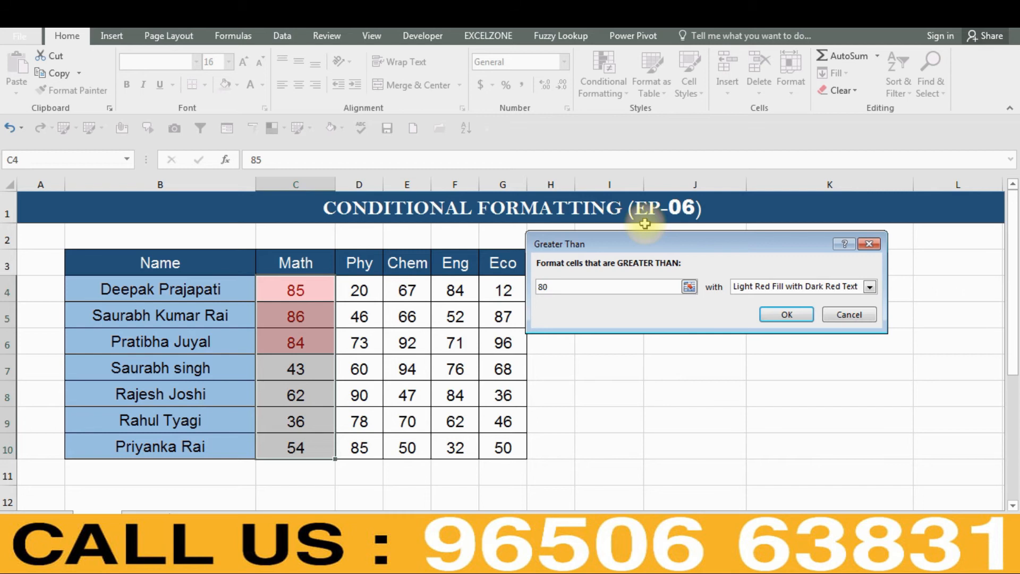
pyautogui.press('BackSpace')
pyautogui.press('BackSpace')
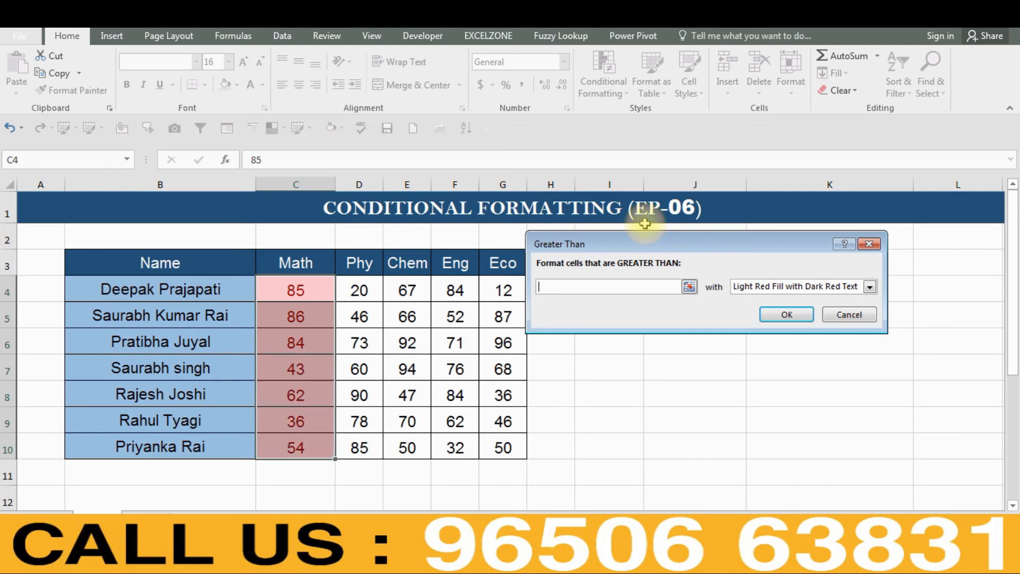
pyautogui.press('Escape')
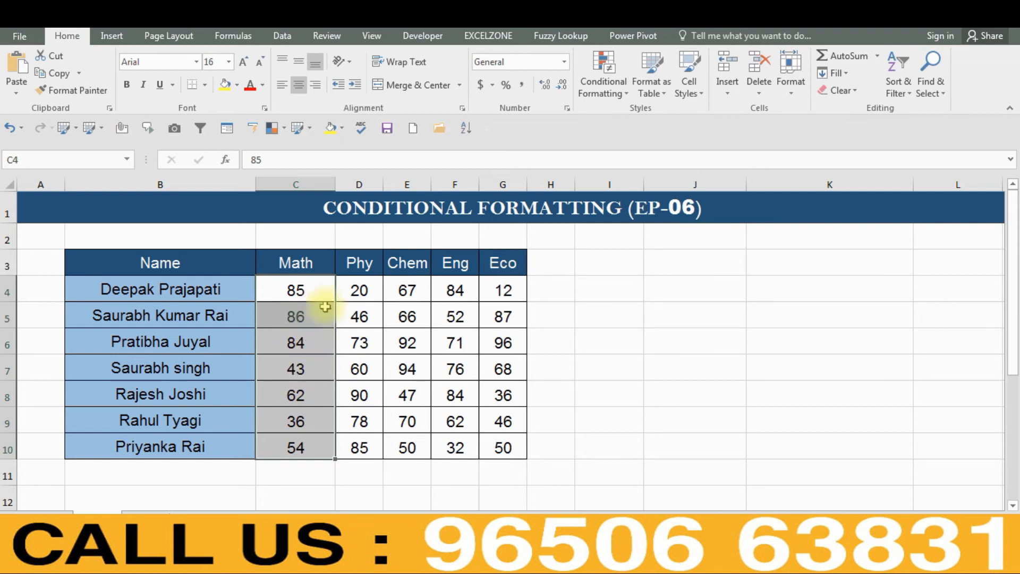
# Highlight the Math marks less than 86 using Light Red Fill with Dark Red Text
pyautogui.click(626, 102)
pyautogui.moveTo(649, 114)
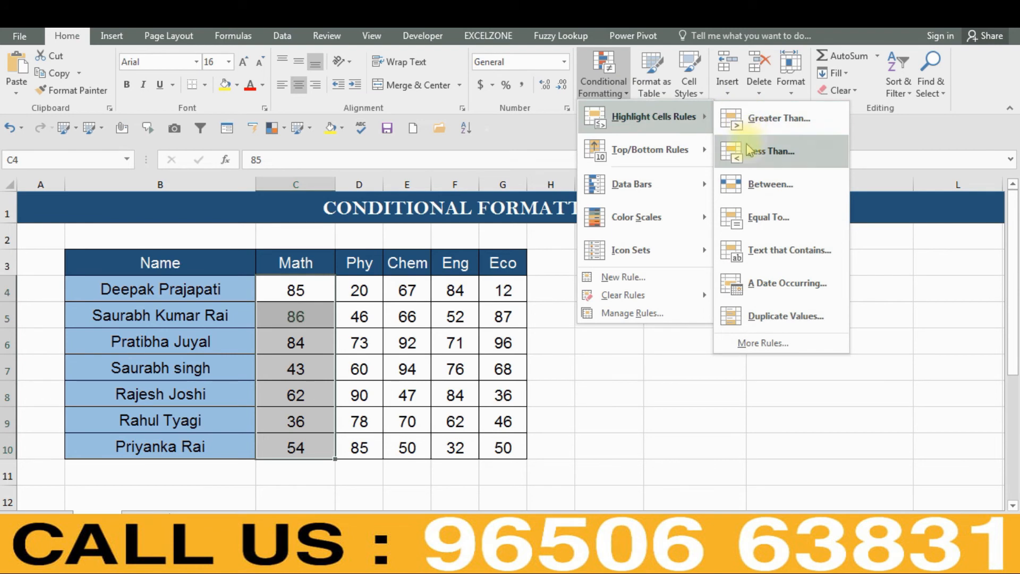
pyautogui.click(770, 151)
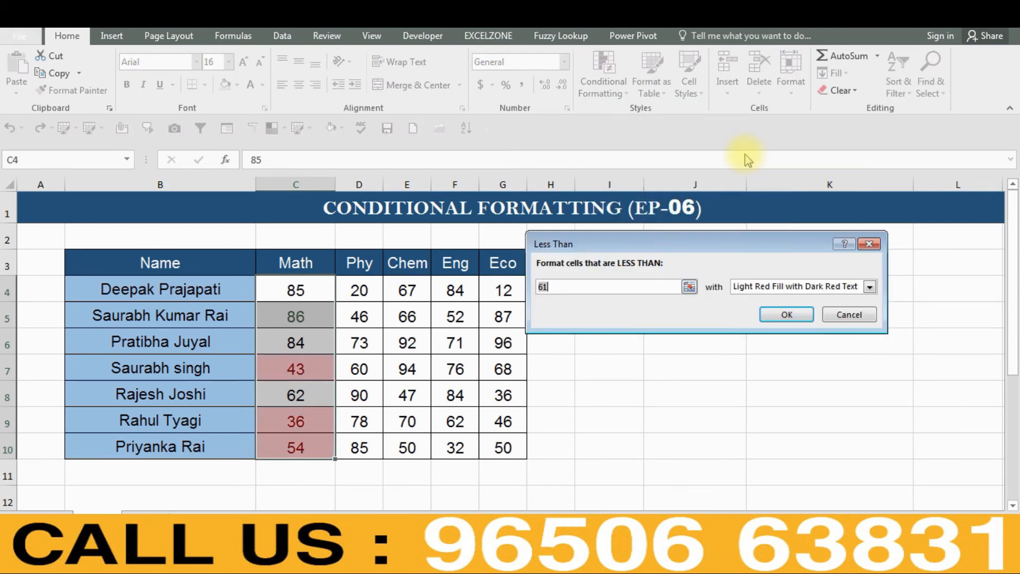
pyautogui.write('85')
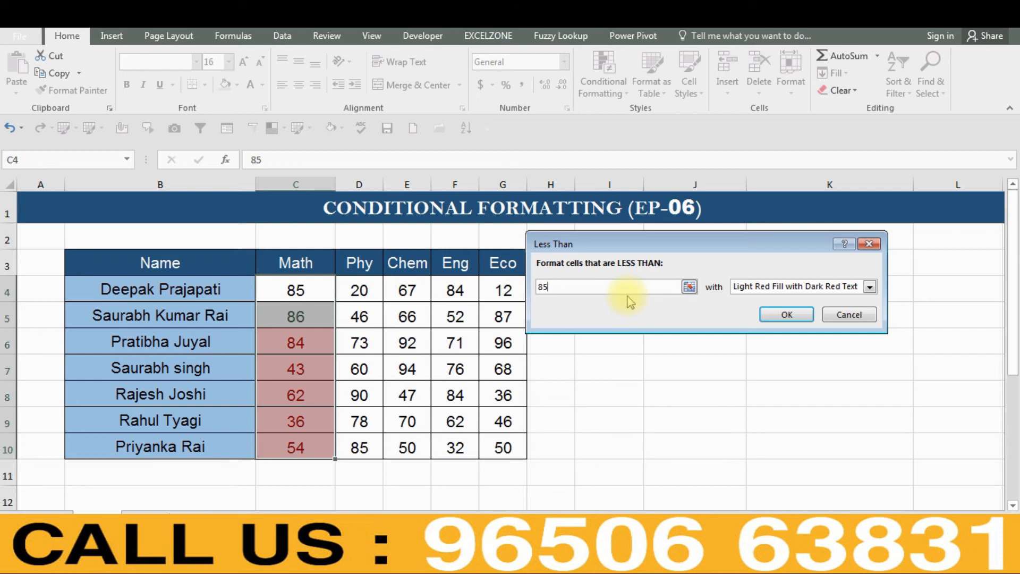
pyautogui.press('BackSpace')
pyautogui.write('6')
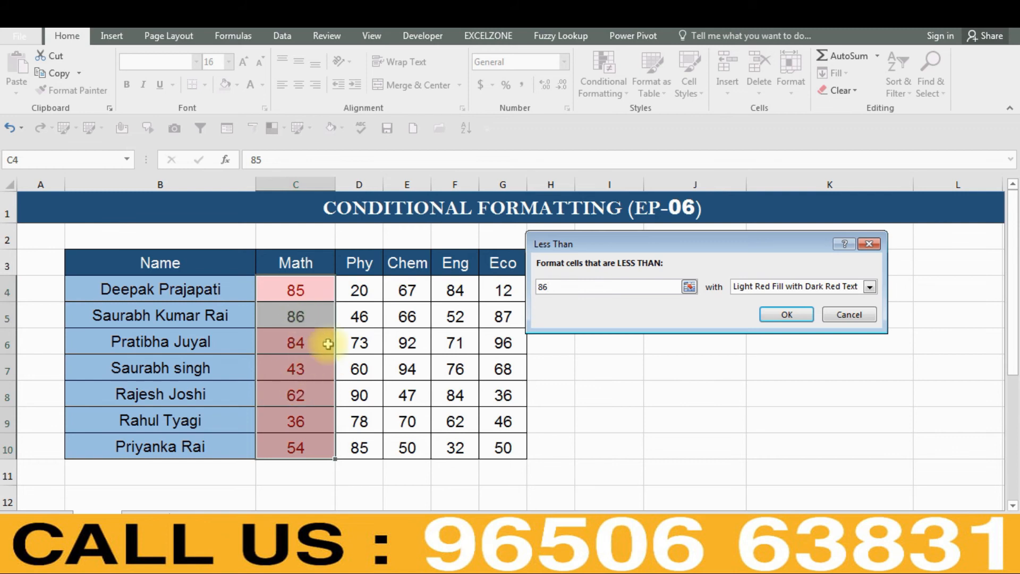
pyautogui.click(790, 316)
pyautogui.click(407, 394)
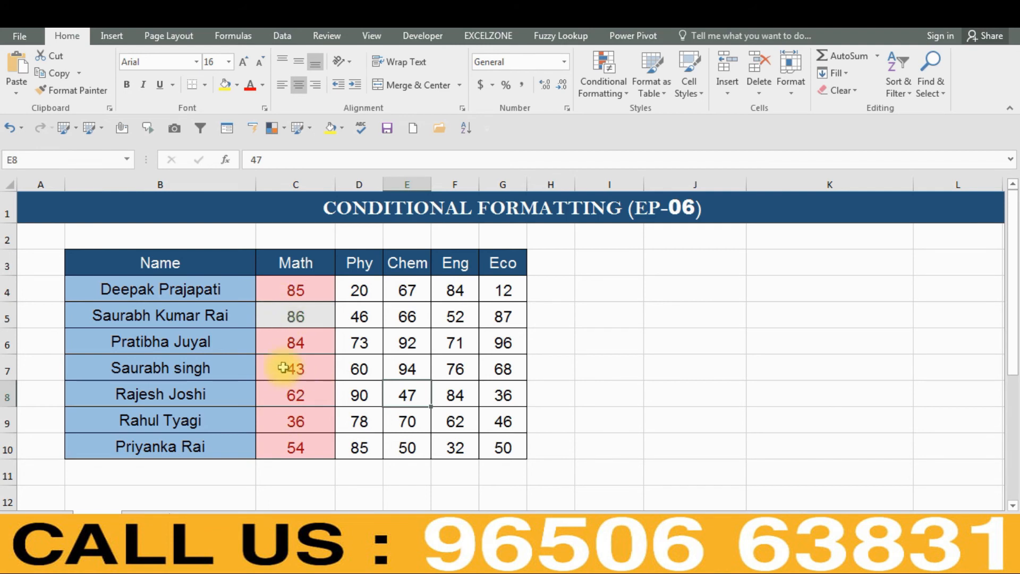
# Change the Math mark in cell C7 to 90 to test the highlight rules
pyautogui.click(312, 399)
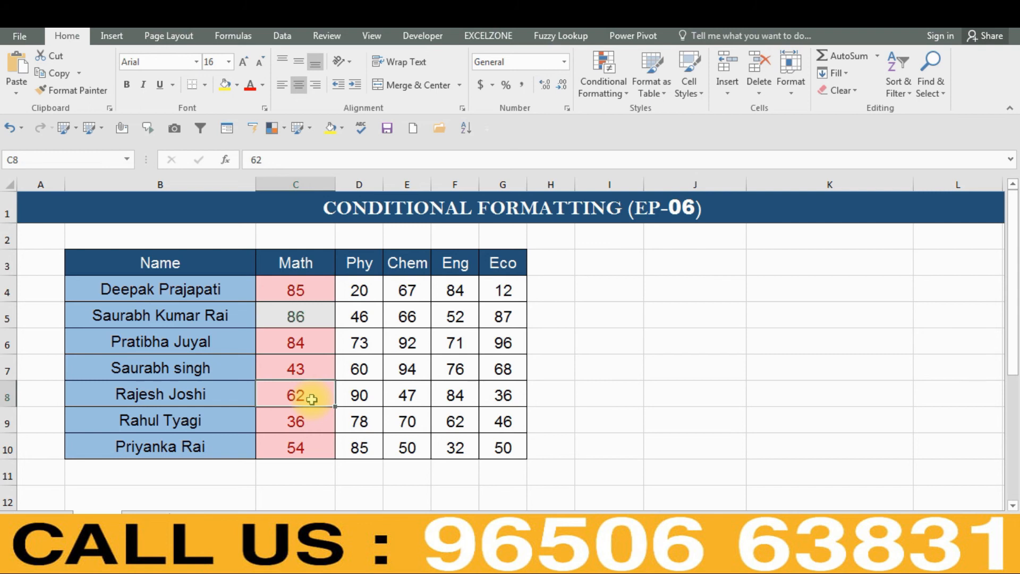
pyautogui.press('Up')
pyautogui.press('Up')
pyautogui.press('Down')
pyautogui.press('Down')
pyautogui.press('Up')
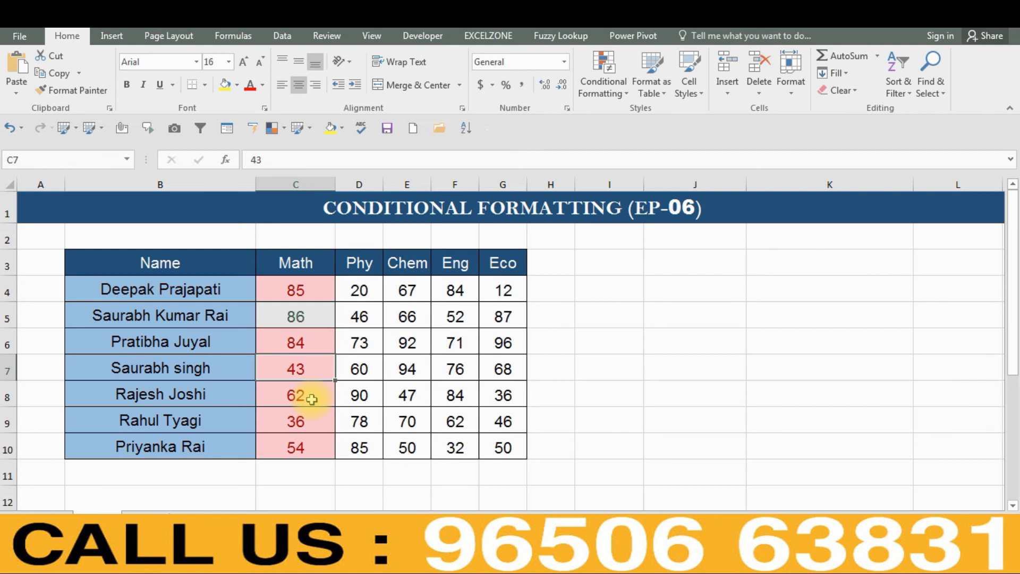
pyautogui.write('90')
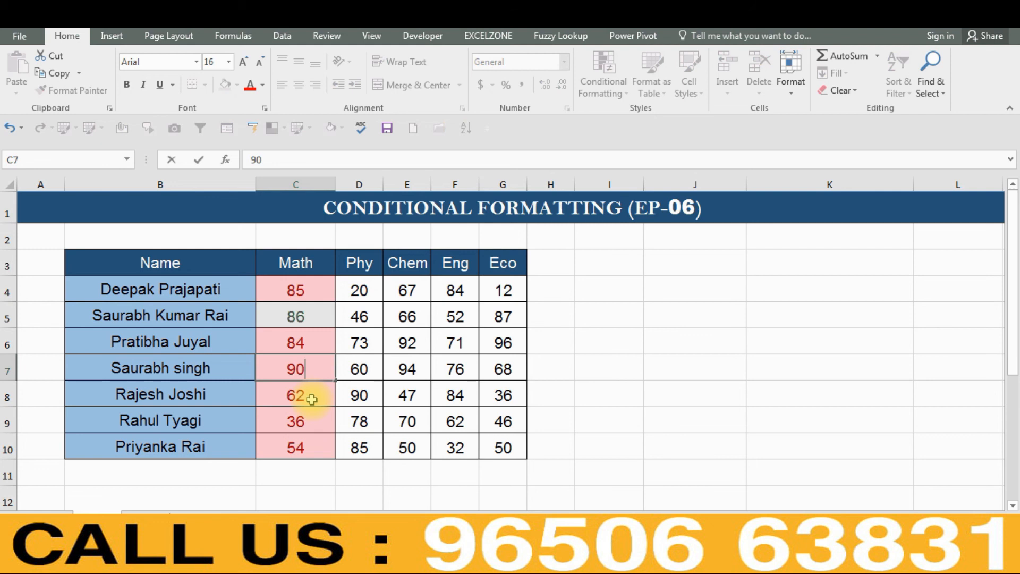
pyautogui.press('Return')
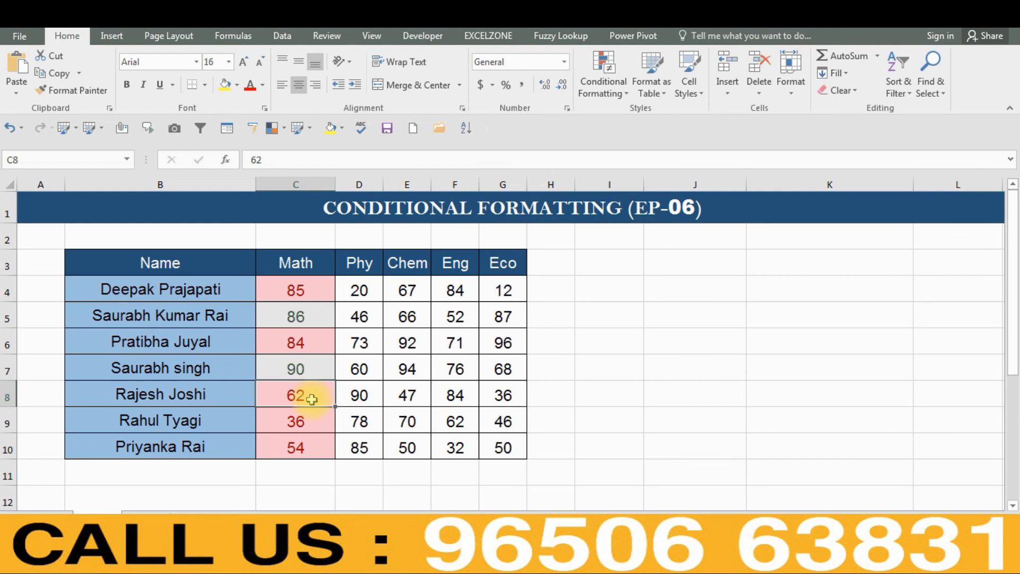
pyautogui.press('Up')
pyautogui.press('Up')
pyautogui.press('Up')
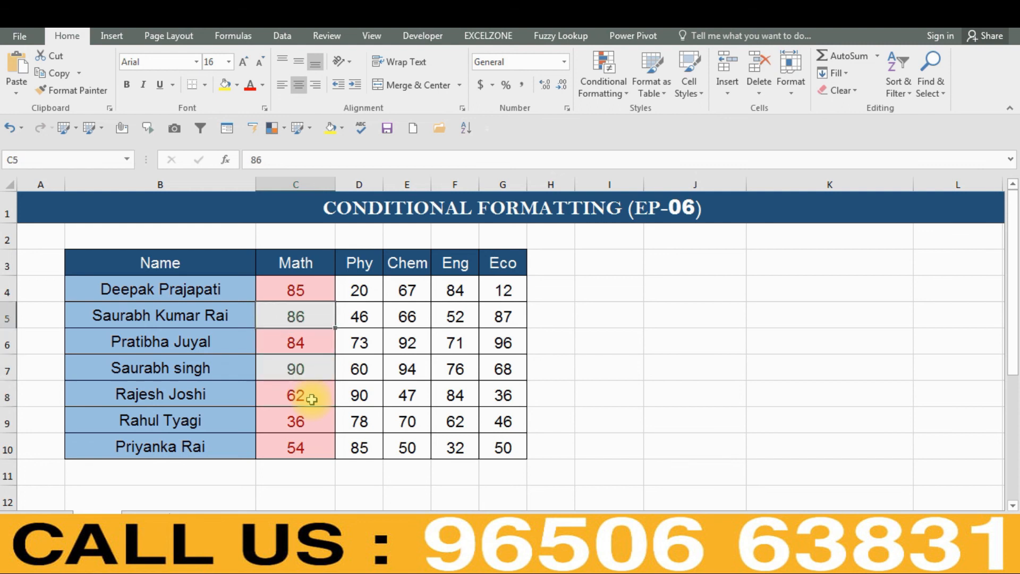
pyautogui.press('Up')
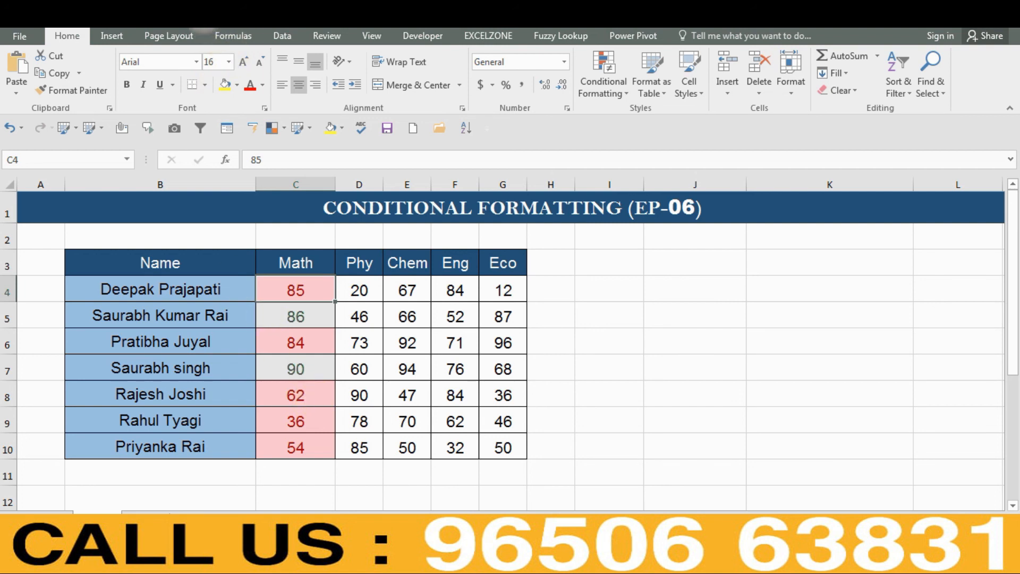
pyautogui.click(204, 14)
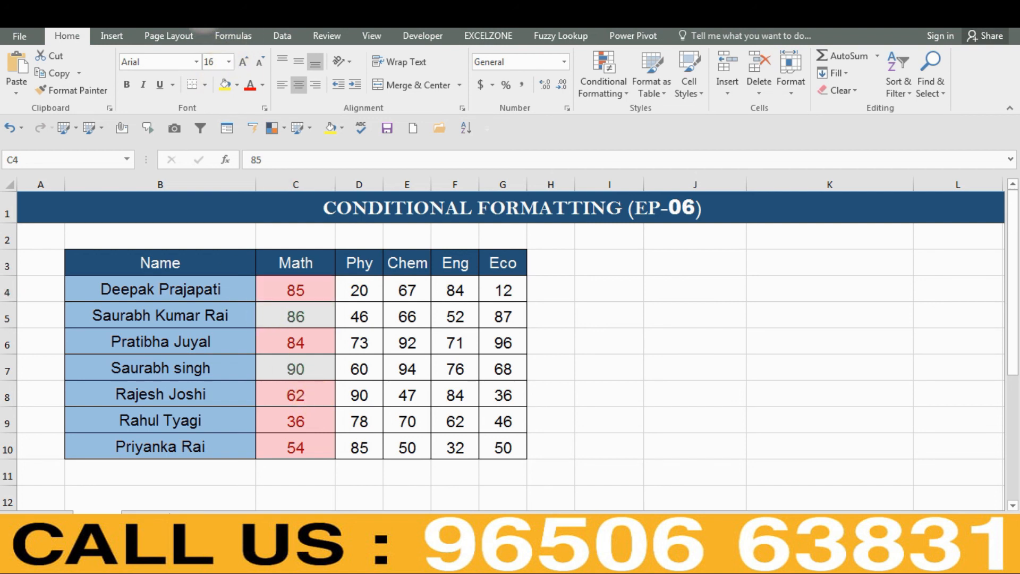